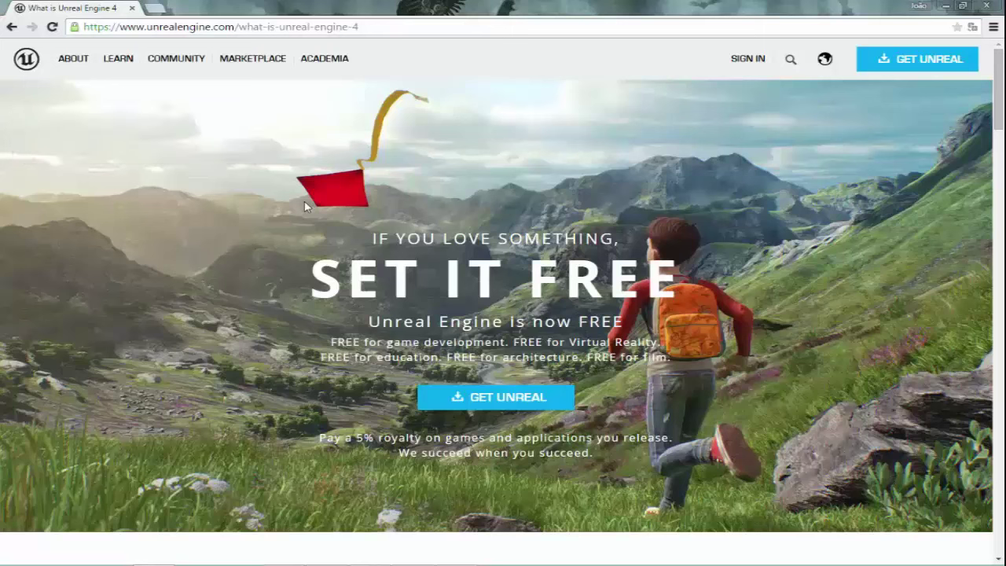
pyautogui.scroll(-1, 265, 128)
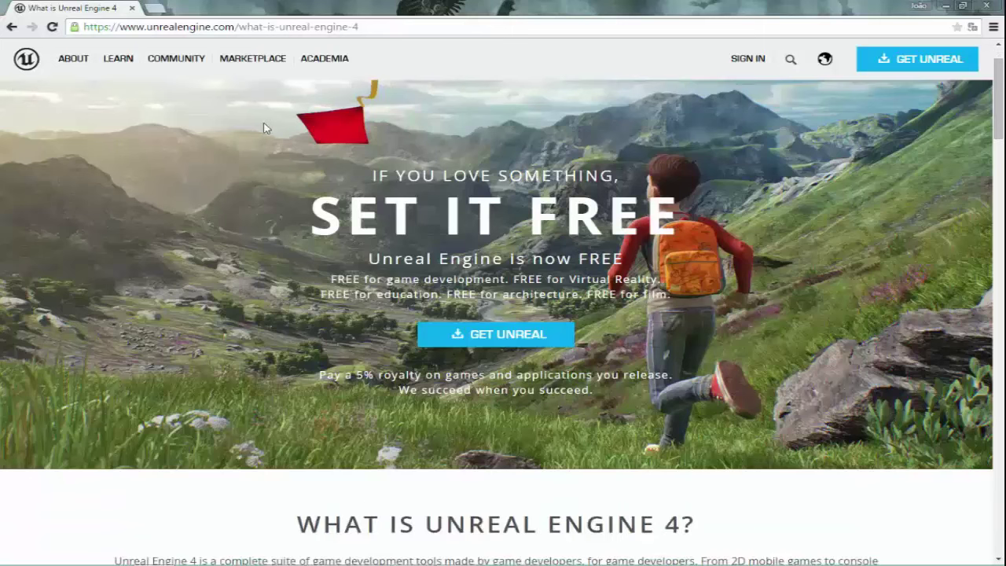
pyautogui.scroll(1, 215, 197)
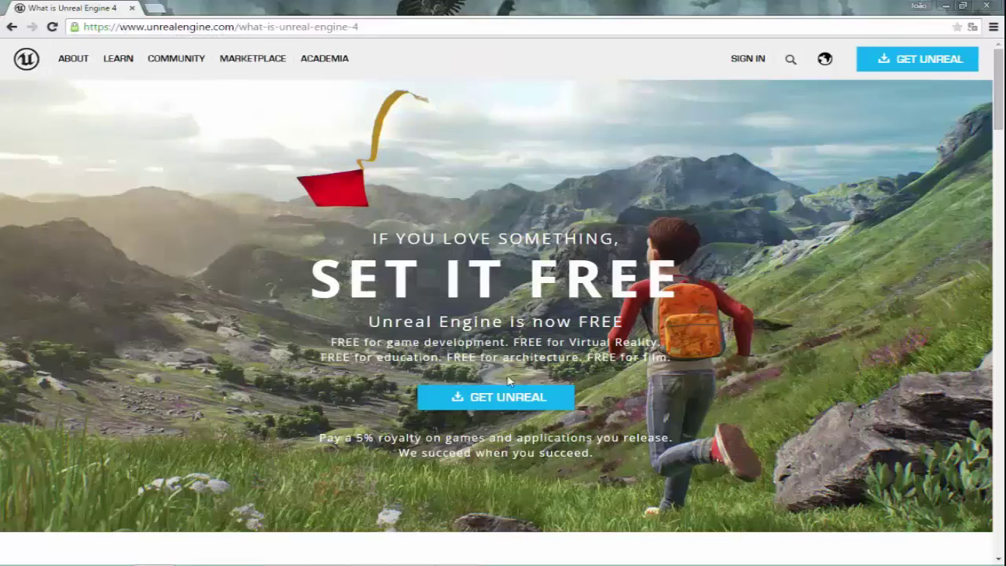
pyautogui.click(554, 402)
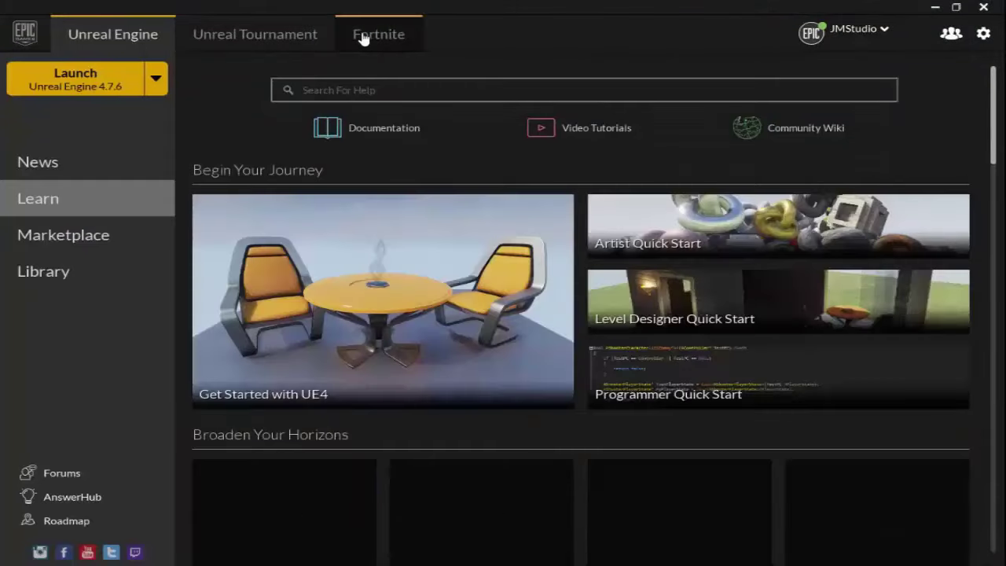
# - Glance at the Fortnite and Unreal Tournament sections, then return to the Unreal Engine Learn page
pyautogui.click(366, 36)
pyautogui.click(267, 35)
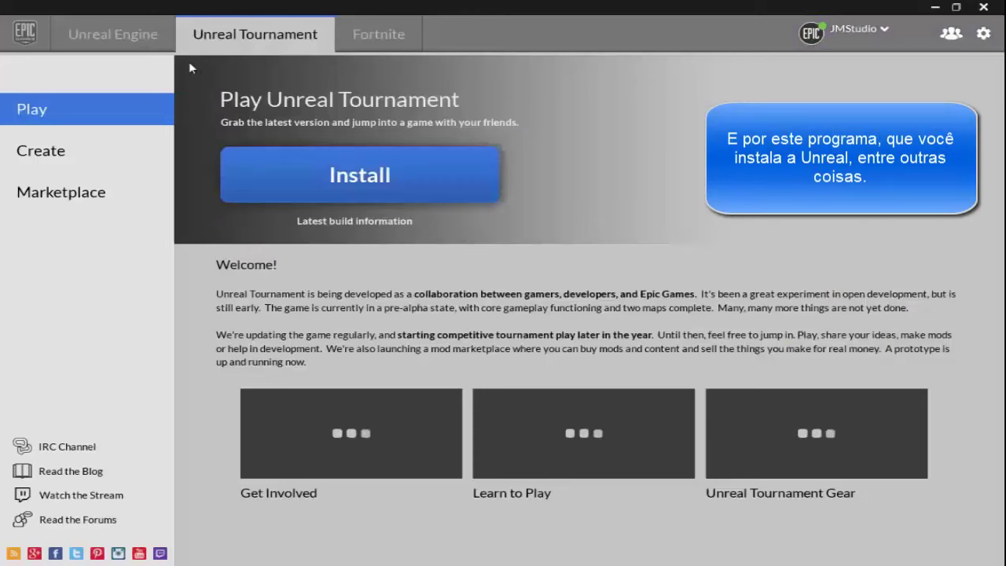
pyautogui.click(28, 33)
pyautogui.click(107, 40)
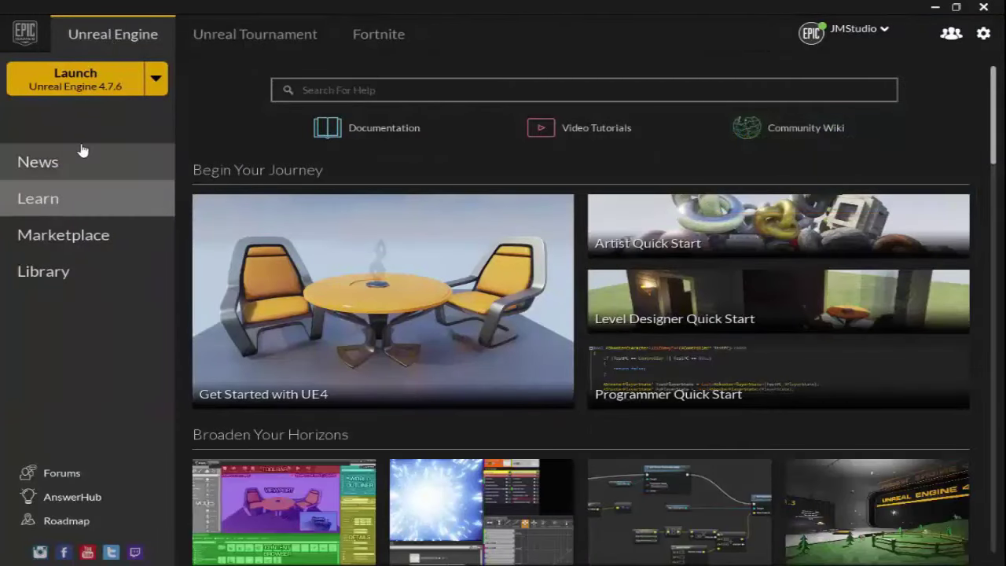
# - Check the News feed, then scroll the Learn samples down to Example Game Projects like Platformer Game
pyautogui.click(69, 178)
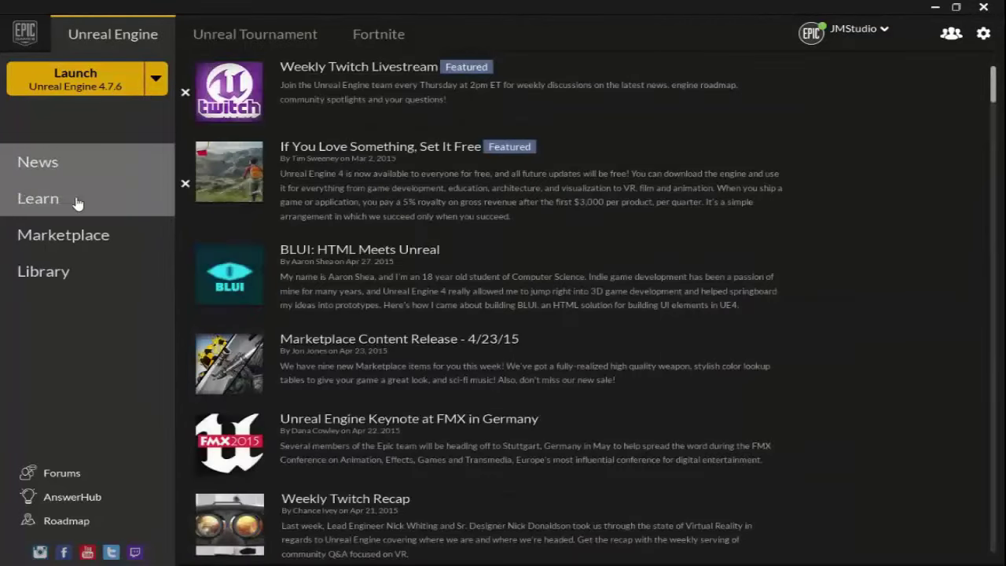
pyautogui.click(77, 203)
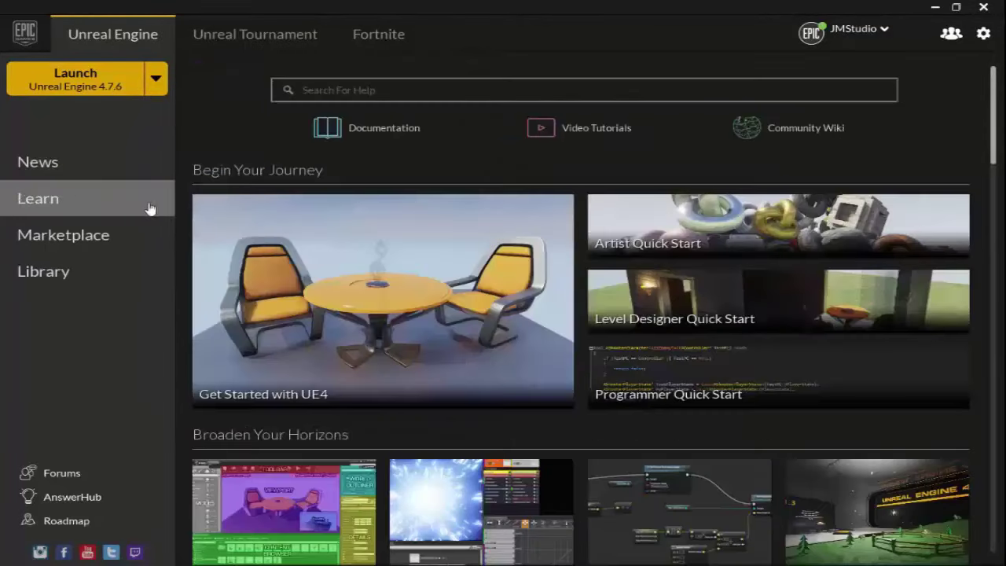
pyautogui.scroll(-1, 409, 221)
pyautogui.scroll(-2, 375, 208)
pyautogui.scroll(-3, 375, 208)
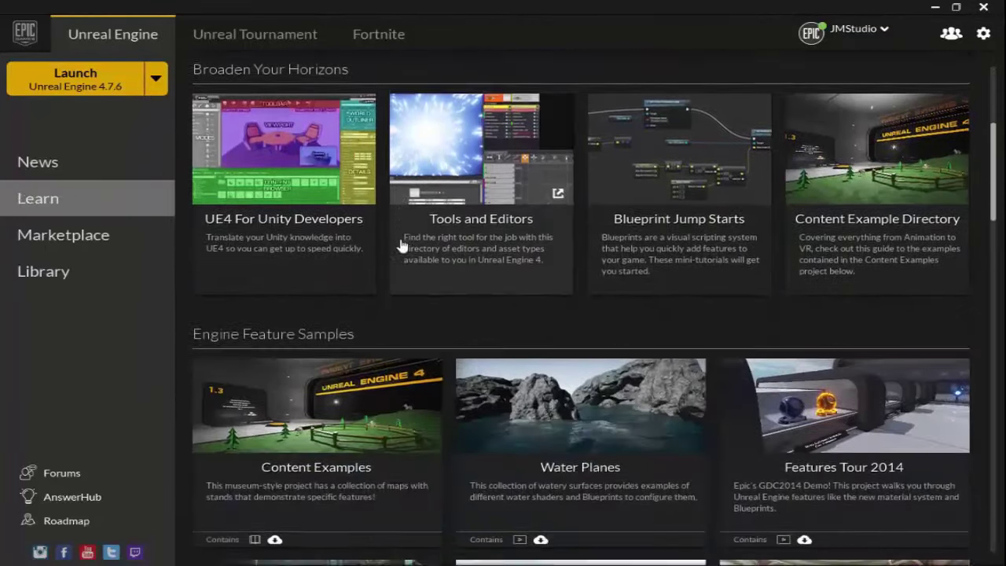
pyautogui.scroll(-3, 404, 242)
pyautogui.scroll(-3, 440, 267)
pyautogui.scroll(-2, 543, 349)
pyautogui.scroll(-3, 544, 349)
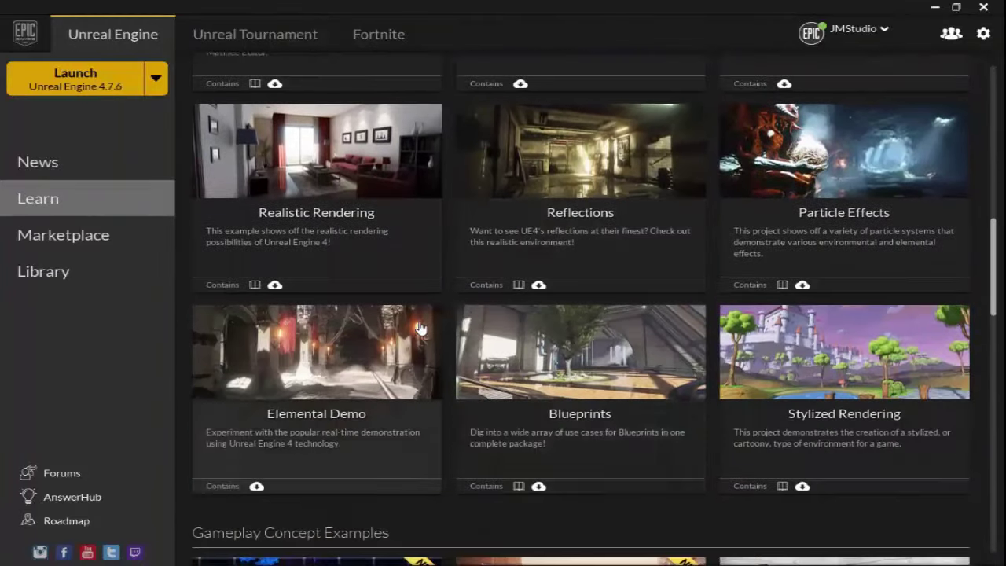
pyautogui.scroll(-2, 698, 129)
pyautogui.scroll(-1, 590, 212)
pyautogui.scroll(-3, 469, 293)
pyautogui.scroll(-3, 468, 293)
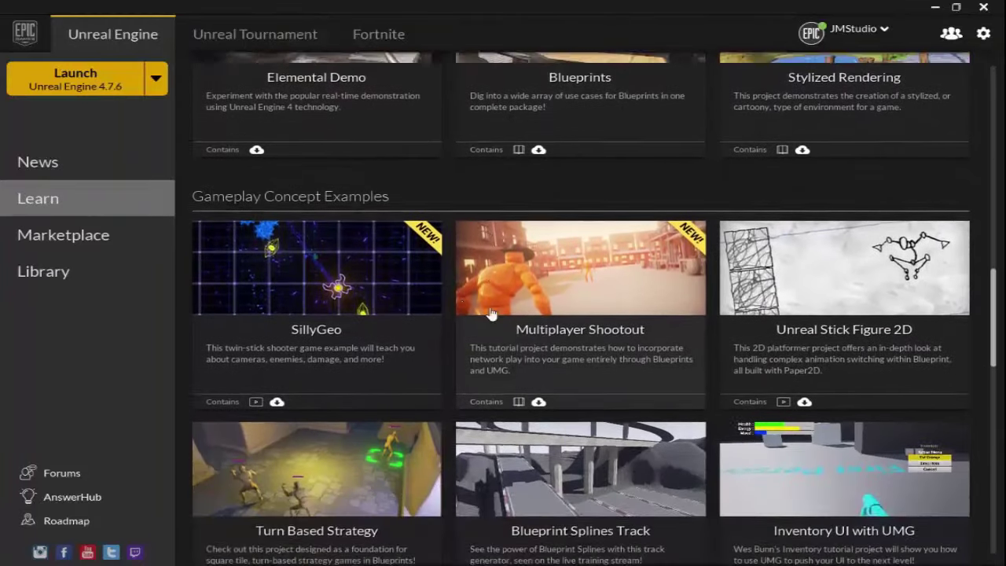
pyautogui.scroll(-3, 366, 281)
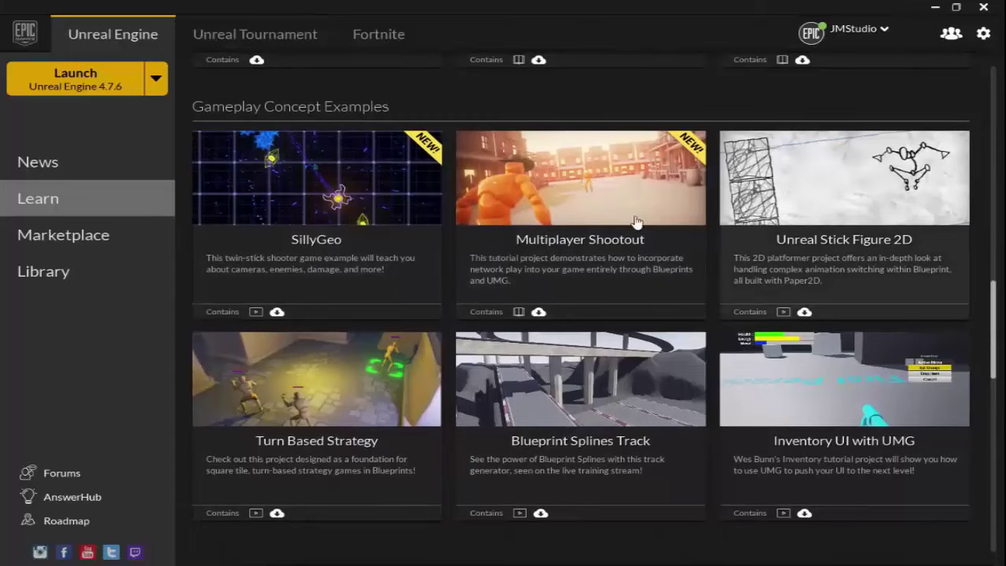
pyautogui.scroll(-1, 344, 228)
pyautogui.scroll(-4, 344, 228)
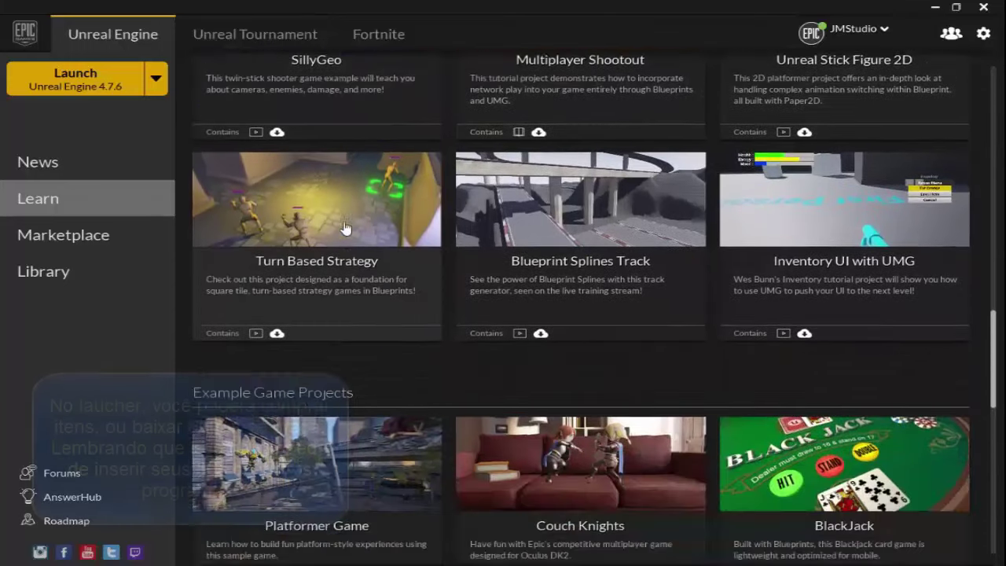
pyautogui.scroll(-2, 393, 229)
pyautogui.scroll(-2, 460, 229)
pyautogui.scroll(-2, 460, 230)
pyautogui.scroll(-2, 459, 229)
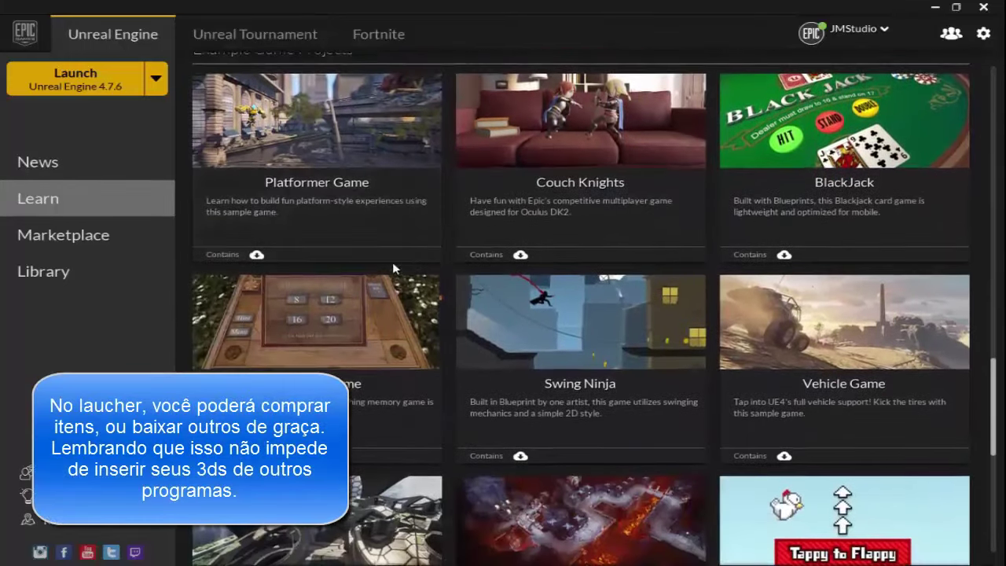
pyautogui.scroll(-2, 393, 269)
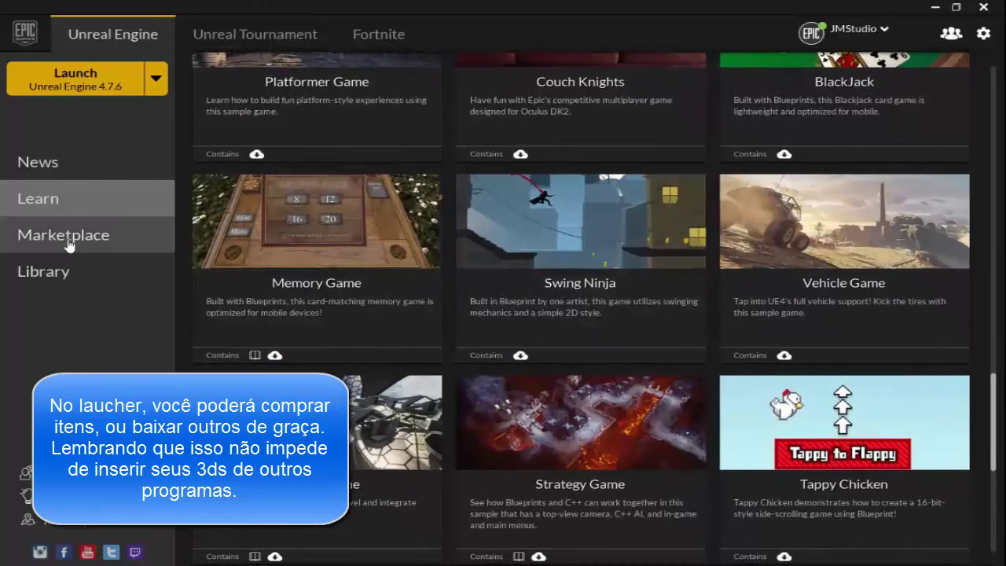
pyautogui.click(69, 243)
pyautogui.scroll(-2, 542, 181)
pyautogui.scroll(-3, 539, 187)
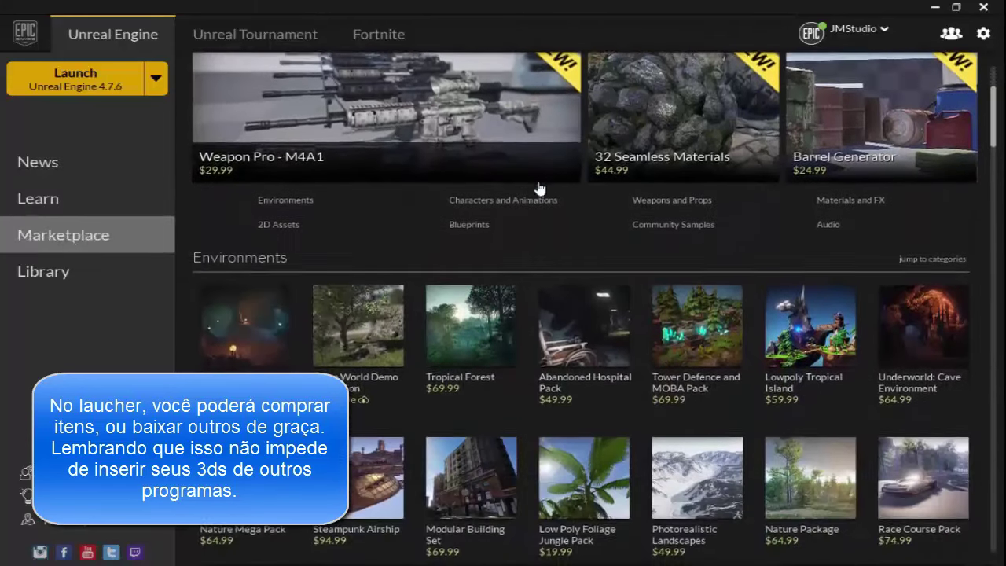
pyautogui.scroll(1, 503, 188)
pyautogui.scroll(1, 501, 187)
pyautogui.scroll(-3, 532, 205)
pyautogui.scroll(-2, 531, 205)
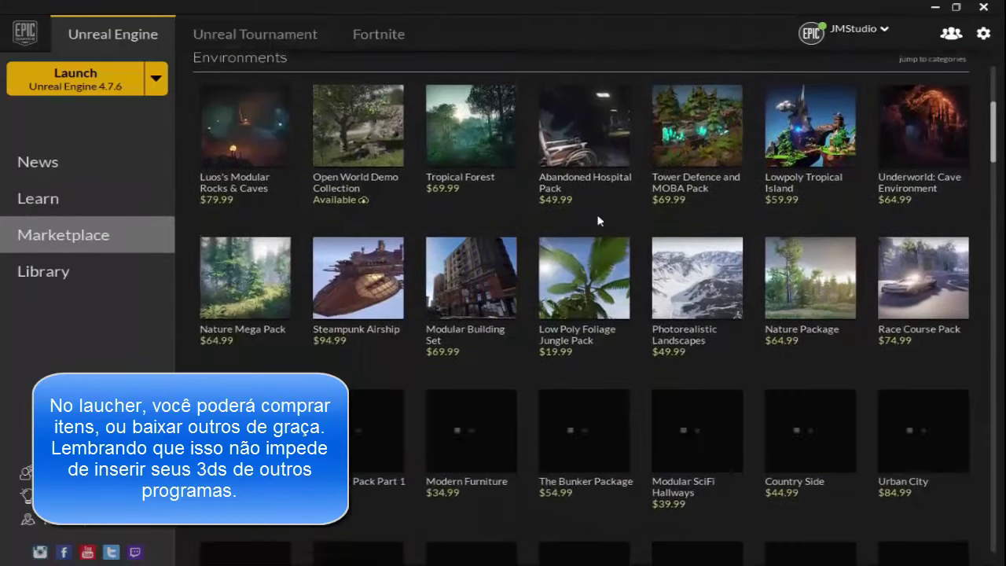
pyautogui.scroll(-1, 521, 267)
pyautogui.scroll(-1, 535, 280)
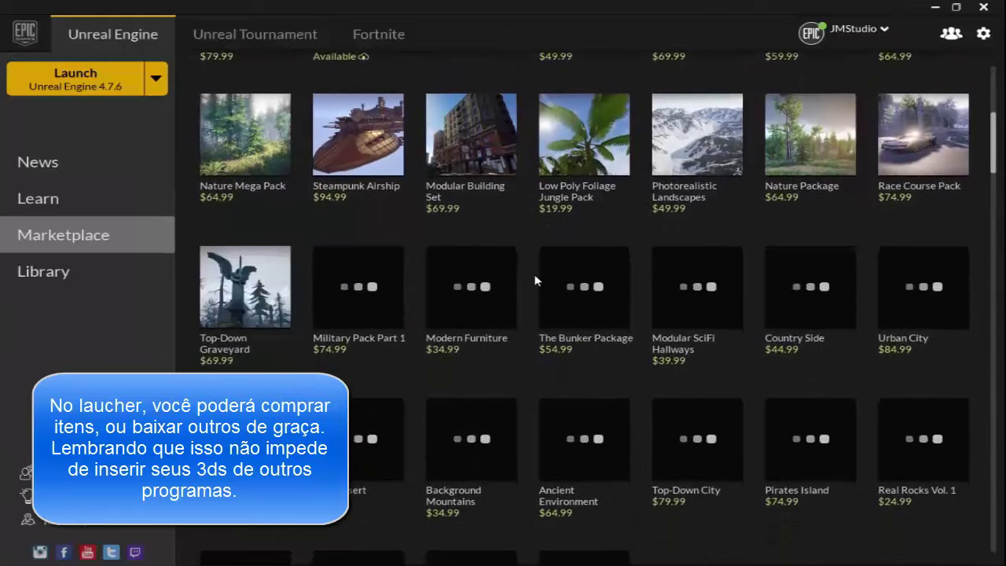
pyautogui.scroll(-2, 431, 299)
pyautogui.scroll(-1, 588, 292)
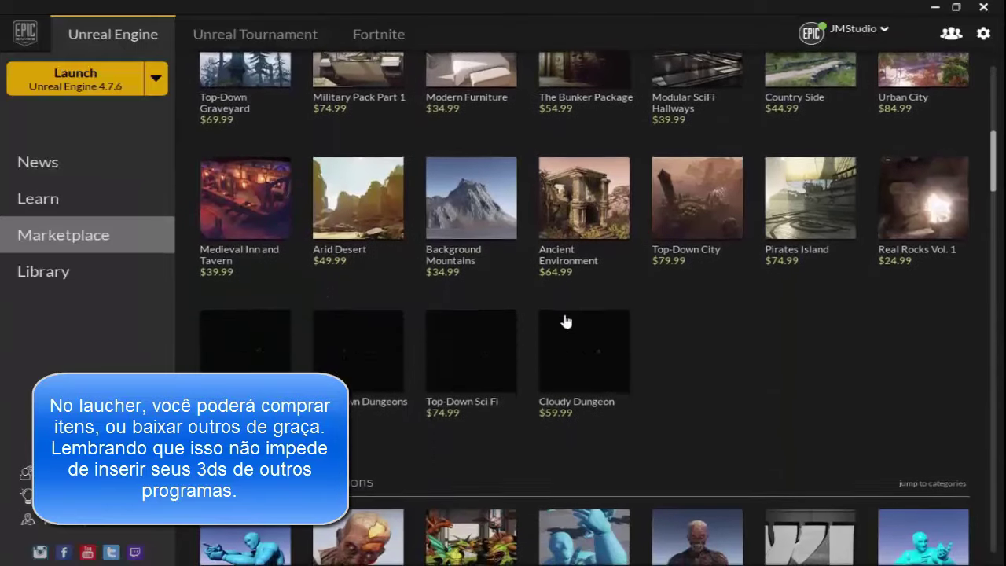
pyautogui.scroll(-1, 517, 285)
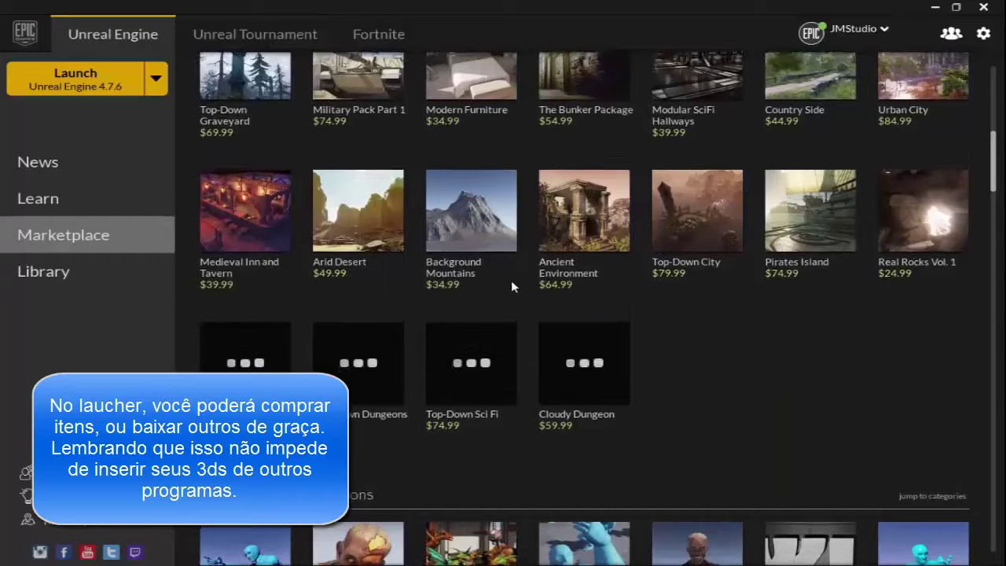
pyautogui.scroll(-3, 512, 291)
pyautogui.scroll(-2, 512, 288)
pyautogui.scroll(-2, 514, 290)
pyautogui.scroll(-3, 517, 286)
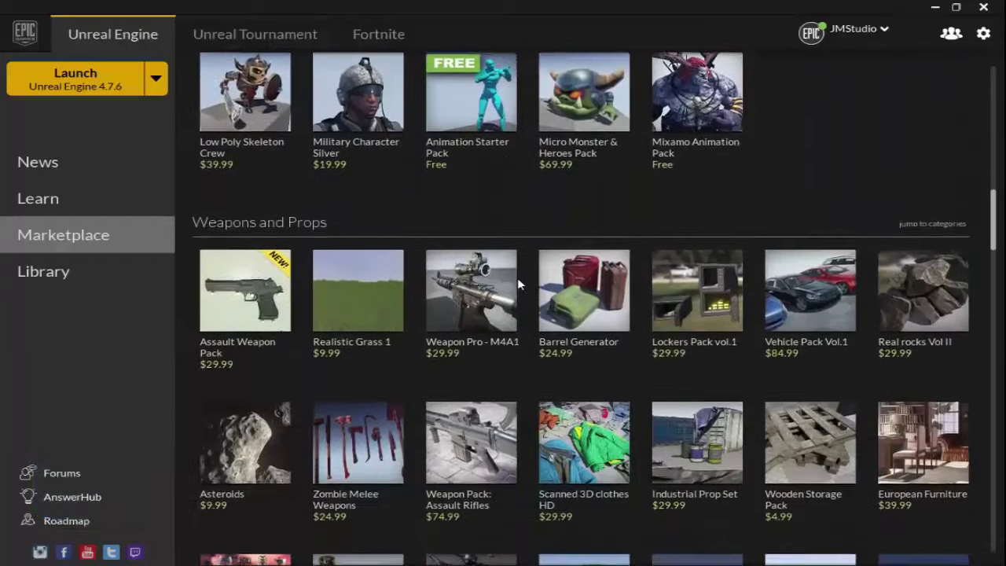
pyautogui.scroll(-3, 519, 284)
pyautogui.scroll(-2, 519, 284)
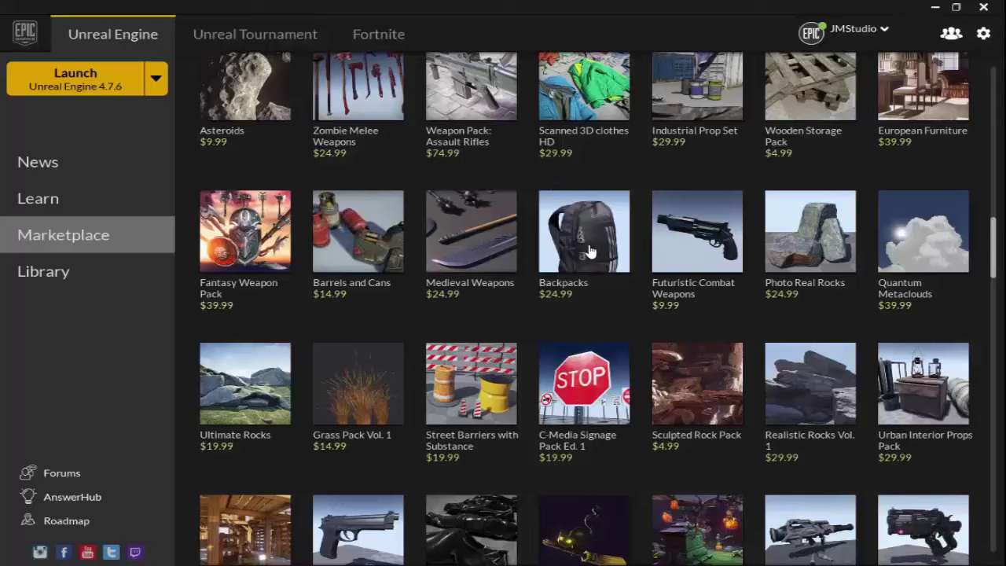
pyautogui.scroll(5, 597, 248)
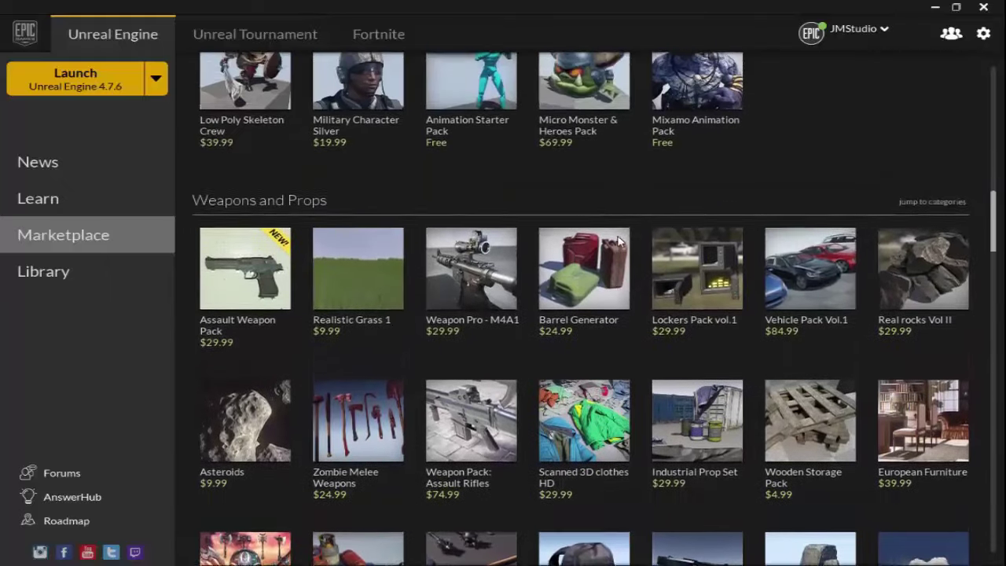
pyautogui.scroll(1, 619, 241)
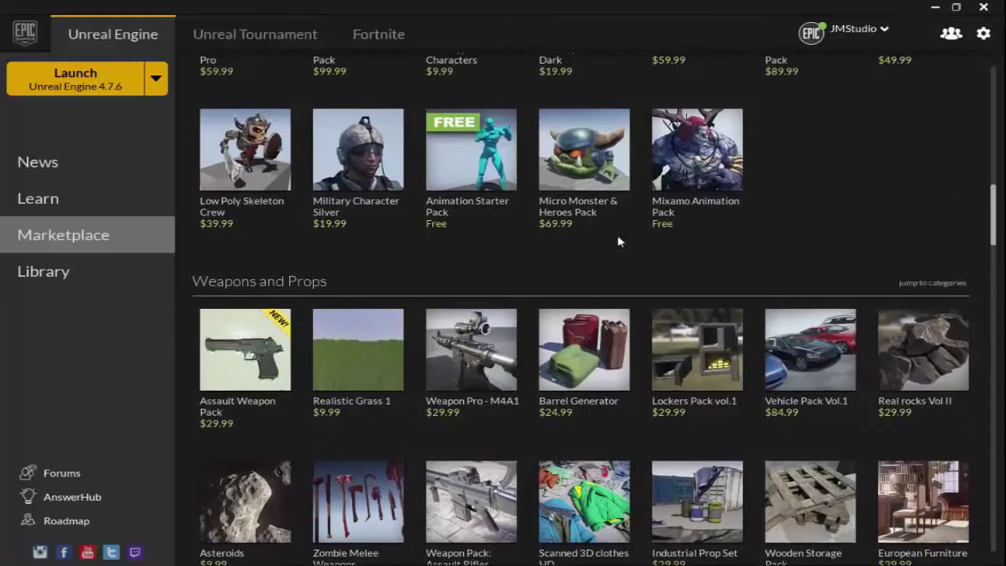
pyautogui.scroll(2, 618, 242)
pyautogui.scroll(2, 617, 242)
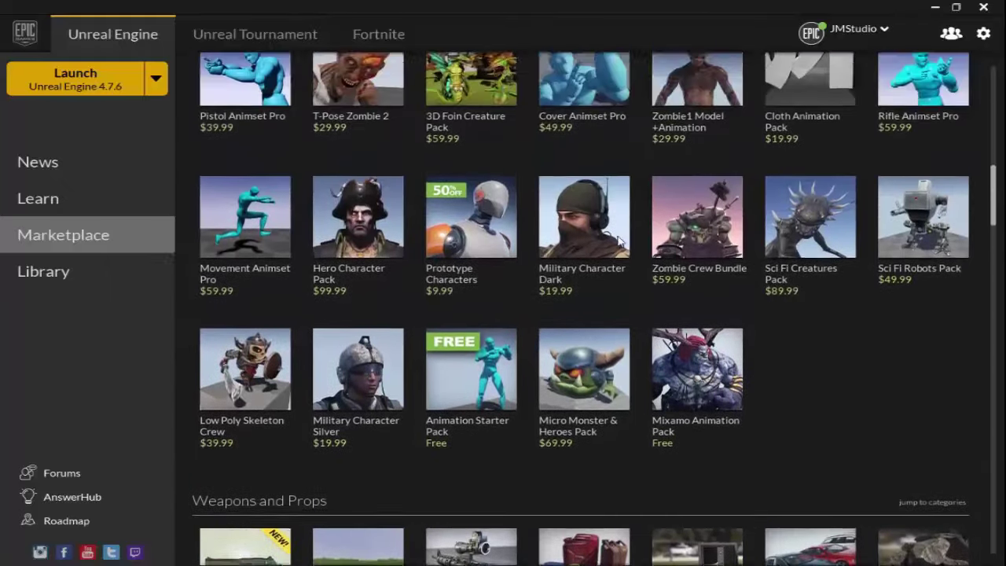
pyautogui.scroll(2, 617, 241)
pyautogui.scroll(1, 471, 206)
pyautogui.scroll(1, 472, 206)
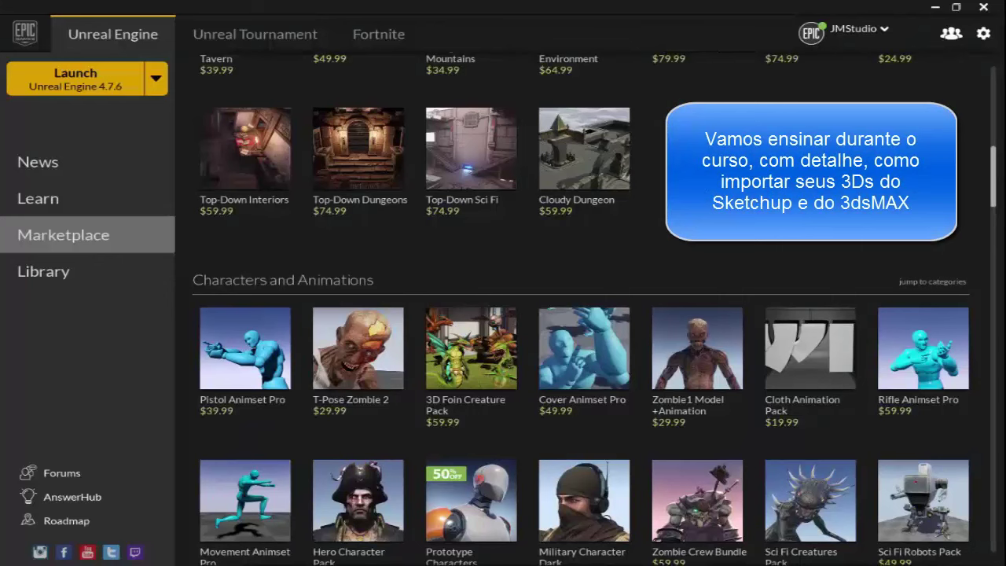
pyautogui.scroll(4, 581, 315)
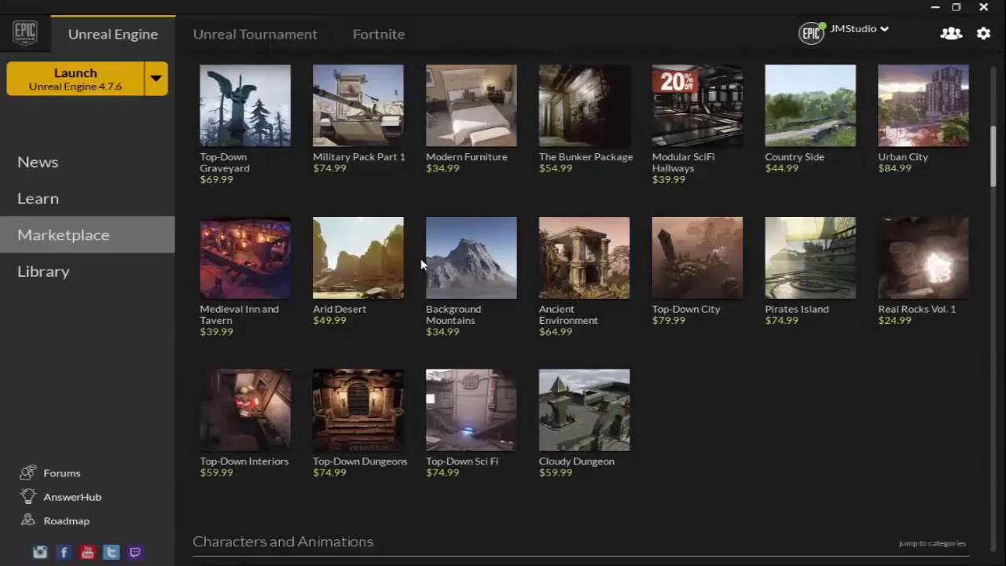
pyautogui.scroll(-3, 281, 268)
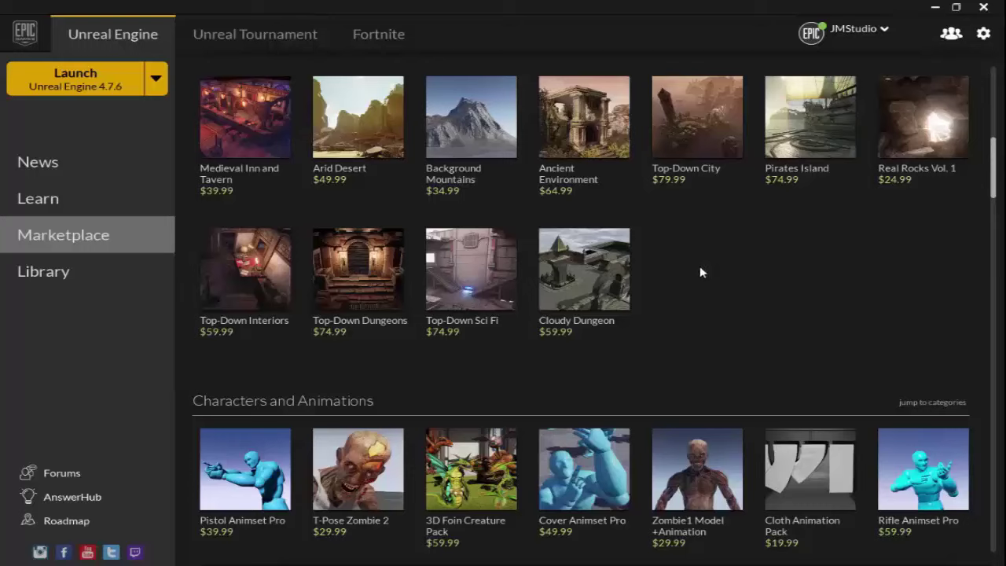
# - Open the Library and scroll through the installed engine versions and My Projects
pyautogui.click(65, 274)
pyautogui.scroll(-2, 377, 211)
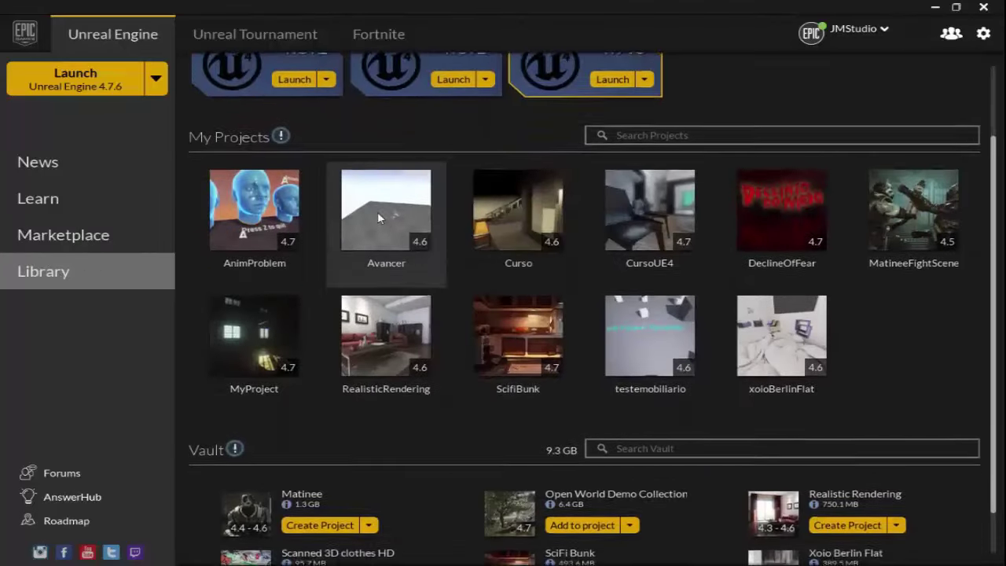
pyautogui.scroll(2, 294, 205)
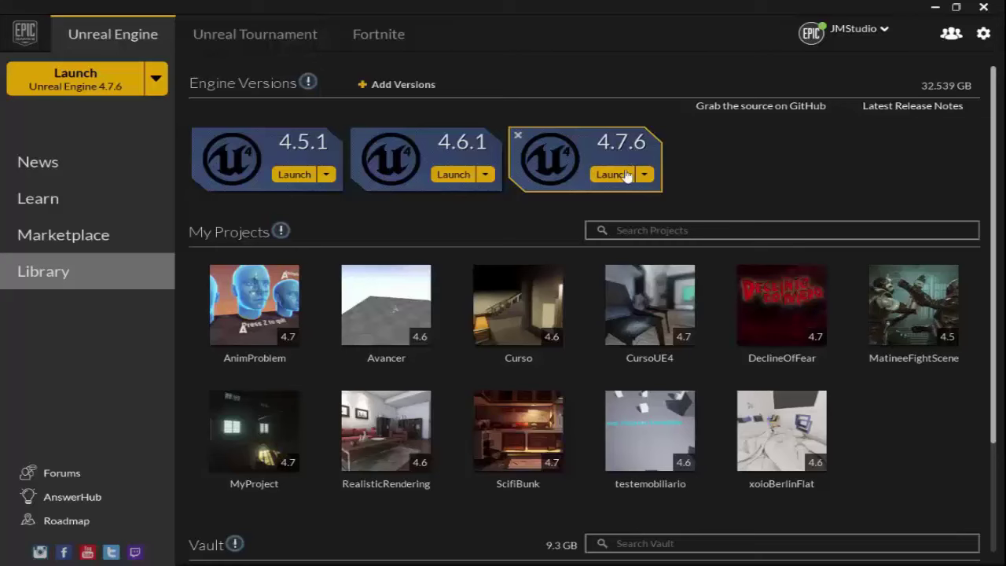
pyautogui.scroll(-1, 555, 195)
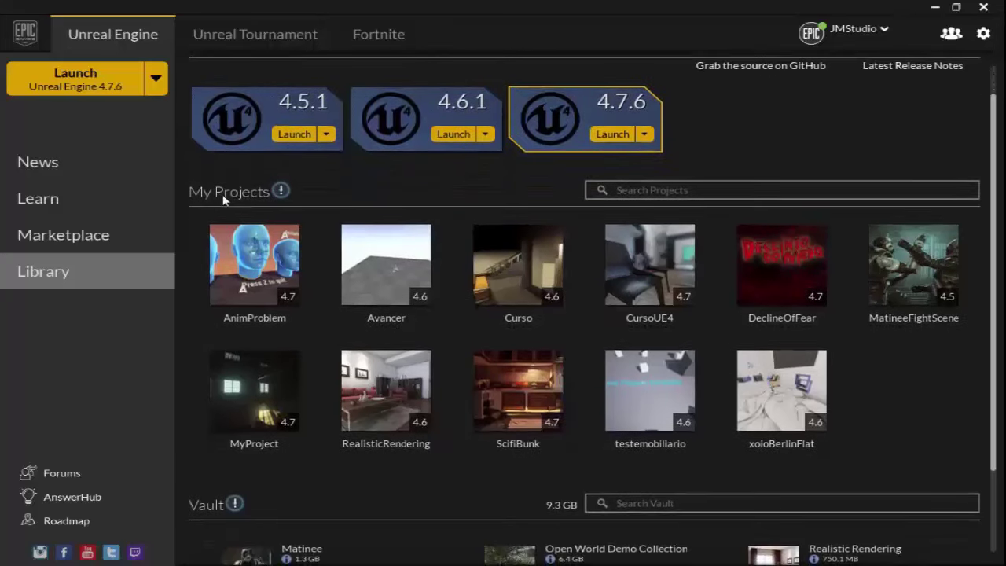
pyautogui.scroll(-1, 289, 208)
pyautogui.scroll(-1, 487, 206)
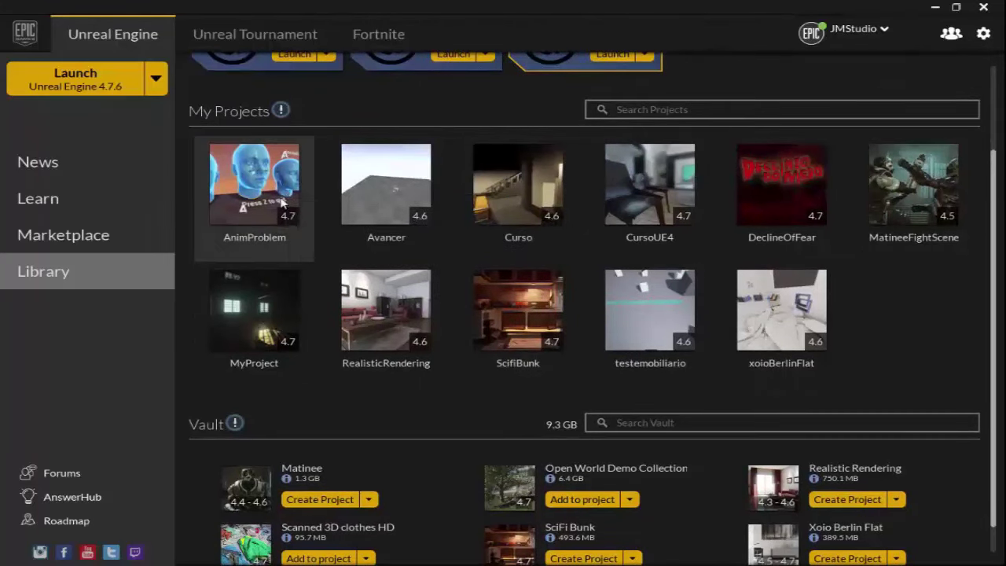
# - Inspect the compatibility and path info cards of project tiles such as AnimProblem and CursoUE4
pyautogui.moveTo(281, 211)
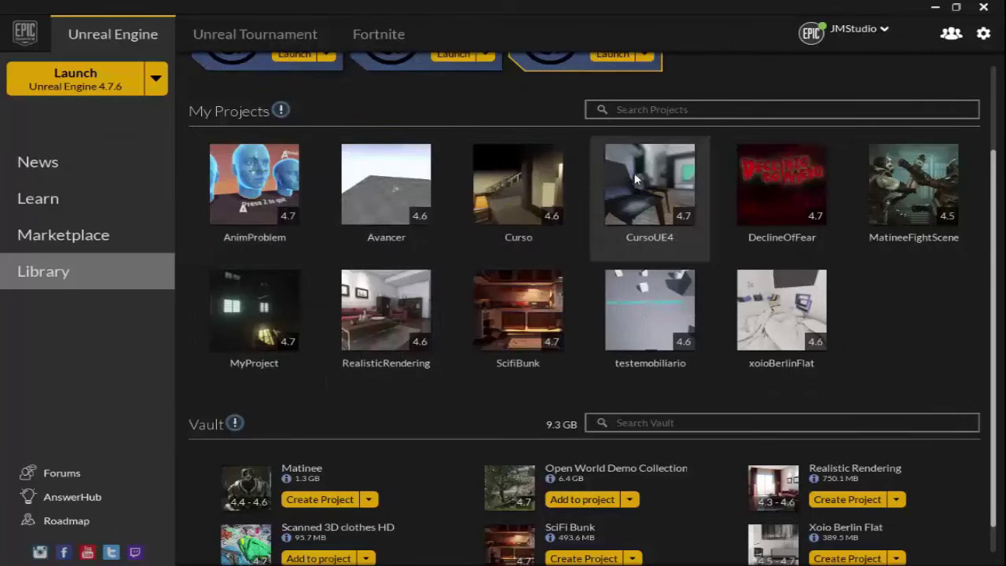
pyautogui.moveTo(809, 281)
pyautogui.moveTo(672, 343)
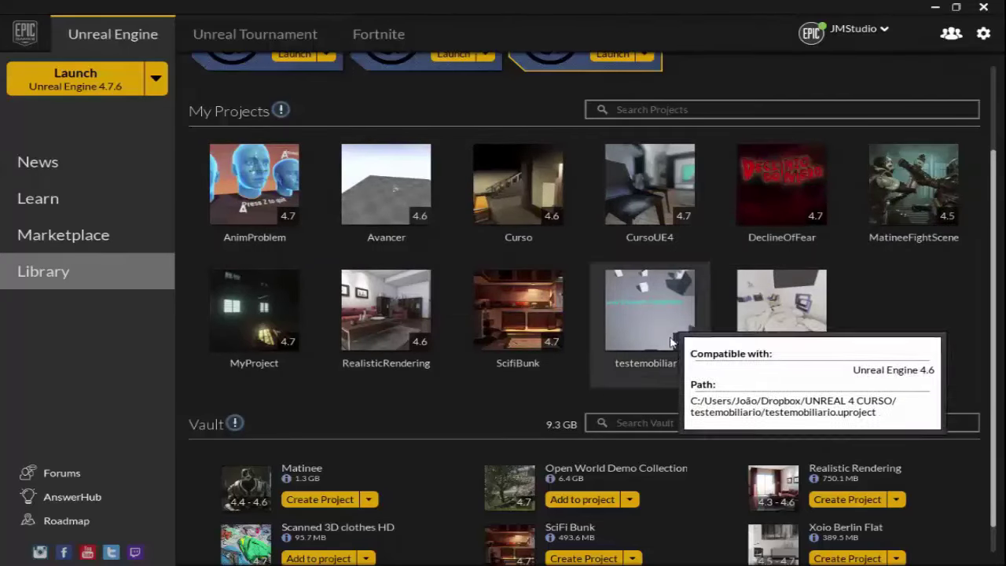
pyautogui.scroll(-1, 486, 263)
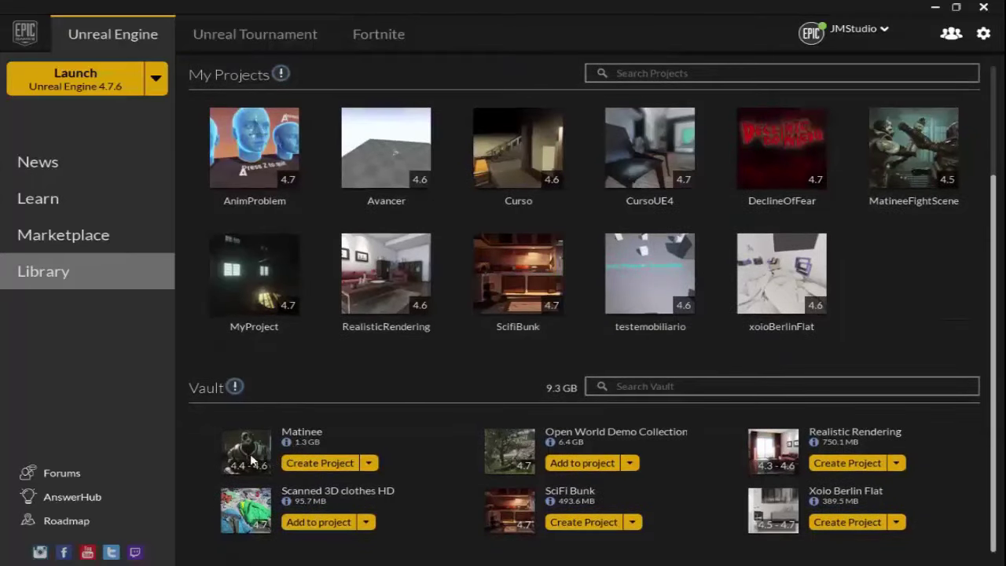
# - Pass through the Learn samples, then scroll the Marketplace to Weapons and Props like Assault Weapon Pack
pyautogui.click(55, 196)
pyautogui.scroll(-4, 194, 341)
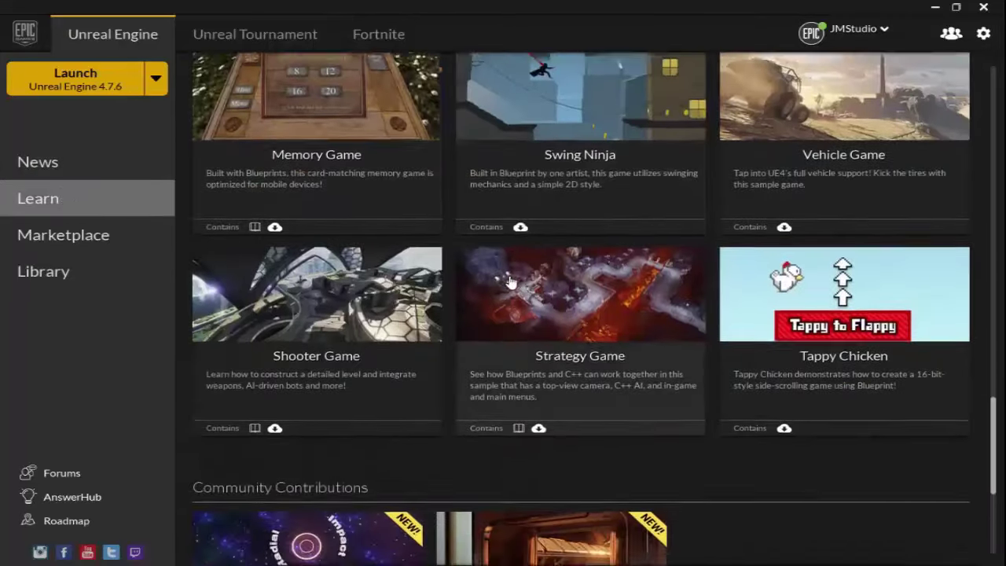
pyautogui.click(76, 235)
pyautogui.scroll(-2, 452, 318)
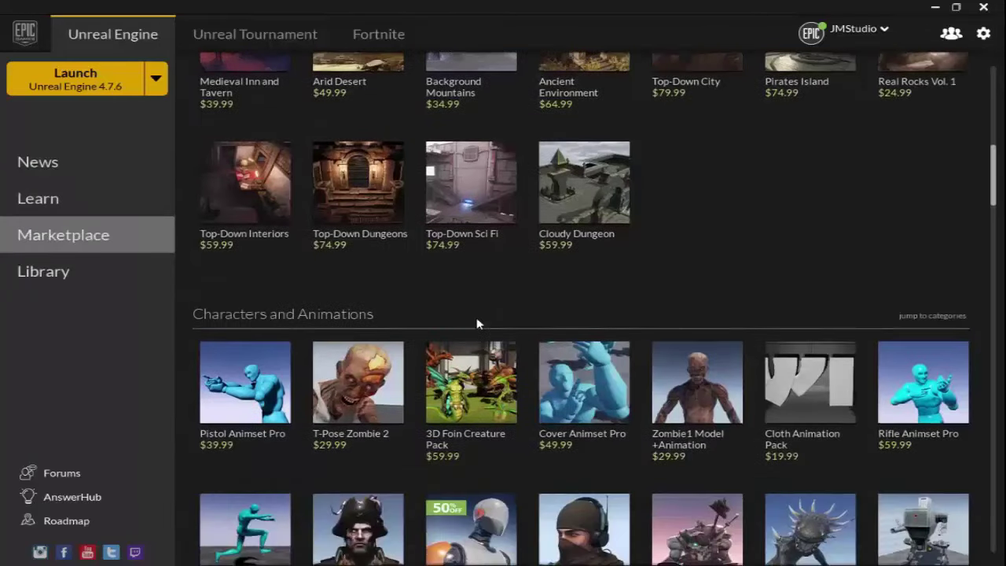
pyautogui.scroll(-3, 452, 317)
pyautogui.scroll(-3, 452, 317)
pyautogui.scroll(-3, 487, 330)
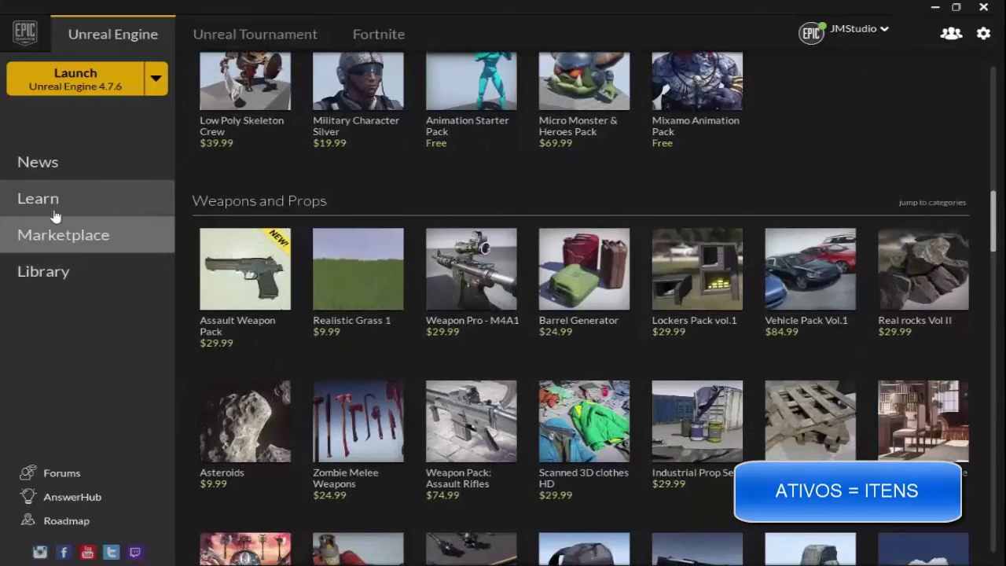
# - Return to the Library via News and open, then dismiss, the Matinee Vault item's options dropdown
pyautogui.click(45, 165)
pyautogui.click(76, 270)
pyautogui.scroll(1, 334, 236)
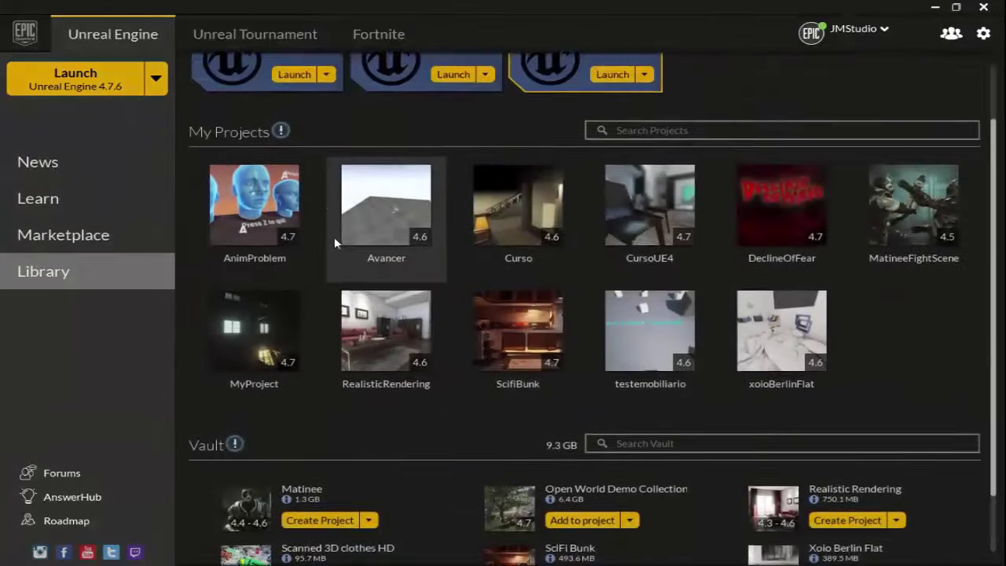
pyautogui.scroll(1, 391, 264)
pyautogui.scroll(-2, 319, 228)
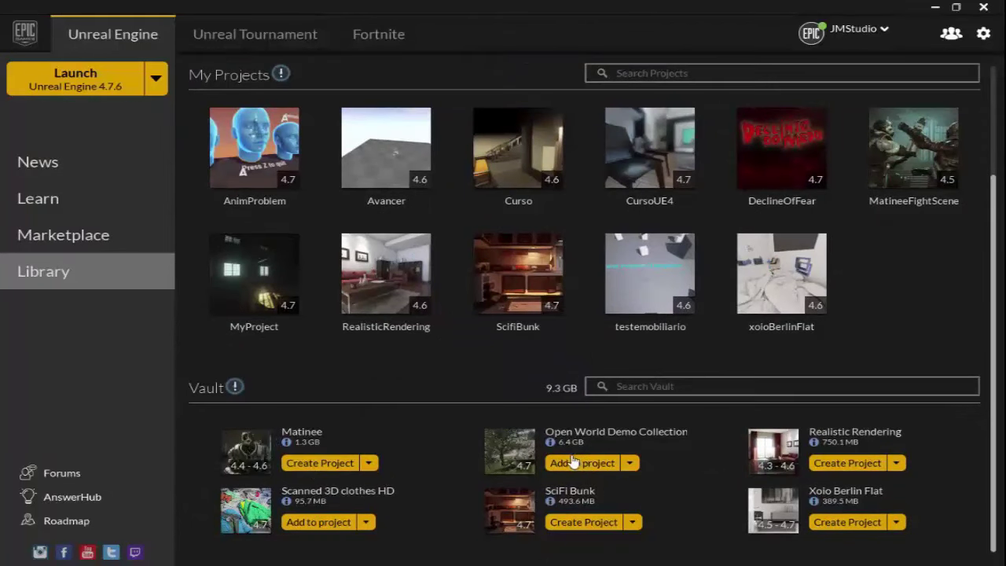
pyautogui.click(369, 463)
pyautogui.click(407, 461)
# - Open and dismiss the Scanned 3D clothes HD options, then scroll back up the Library
pyautogui.click(366, 523)
pyautogui.click(419, 501)
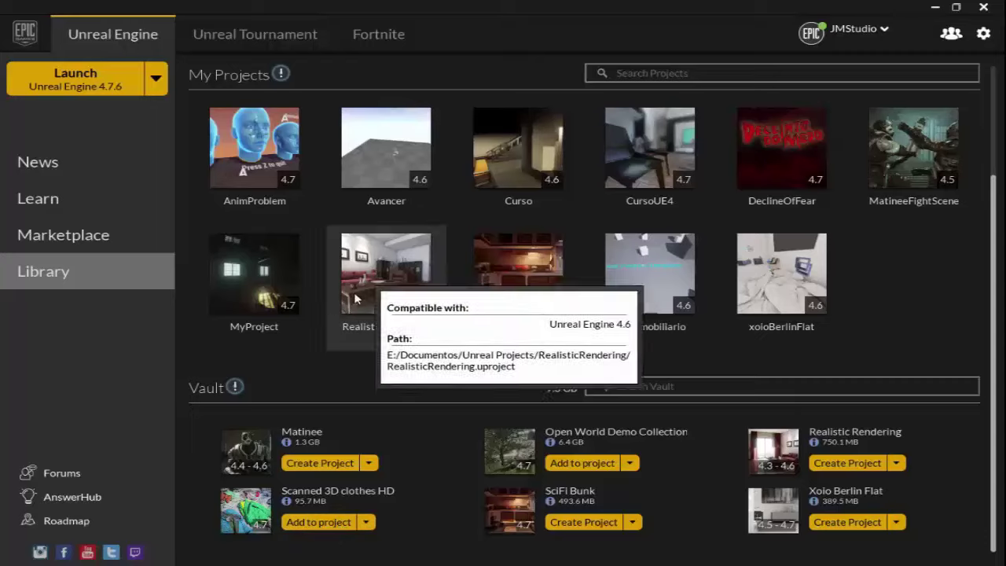
pyautogui.scroll(1, 451, 298)
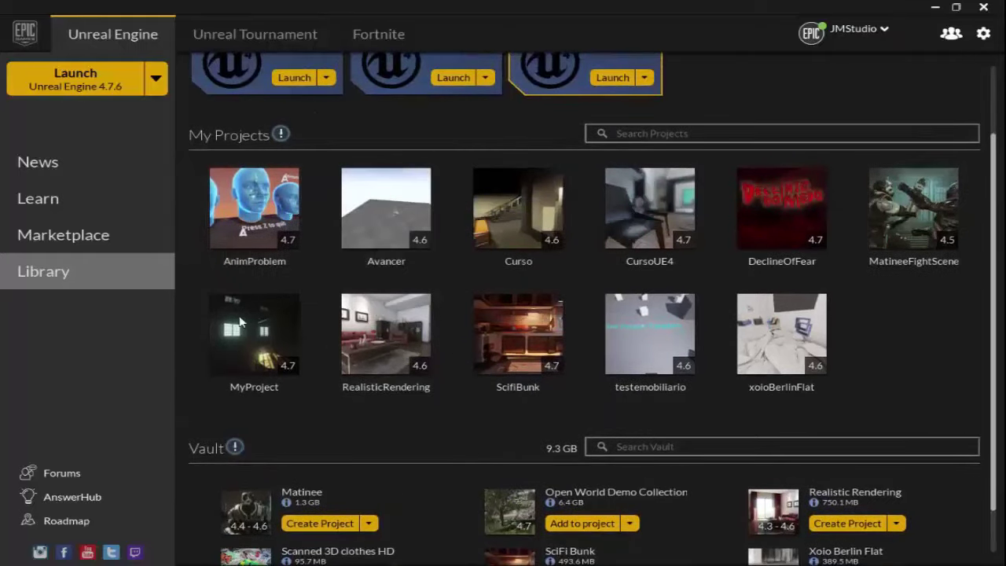
pyautogui.scroll(-1, 535, 192)
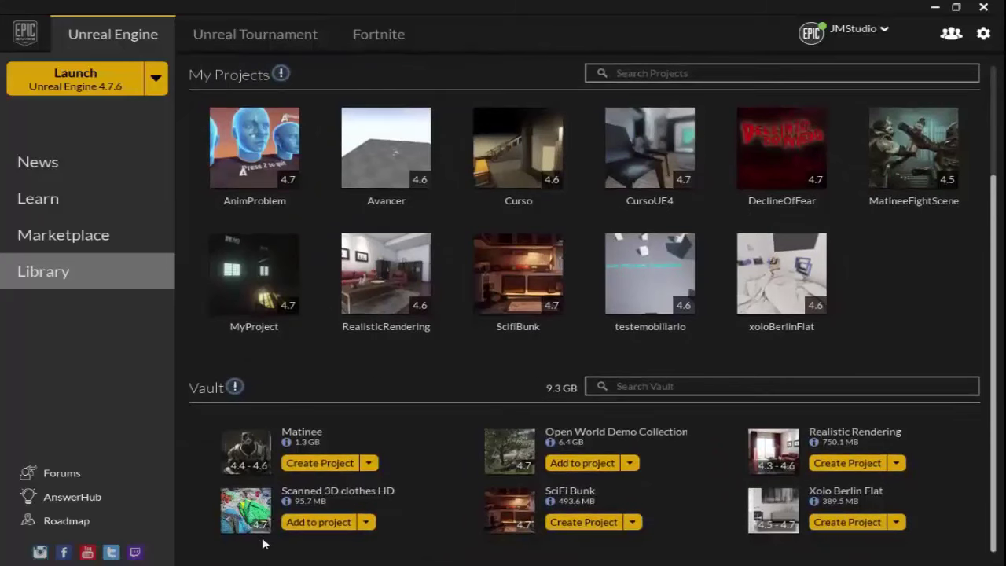
pyautogui.scroll(1, 352, 476)
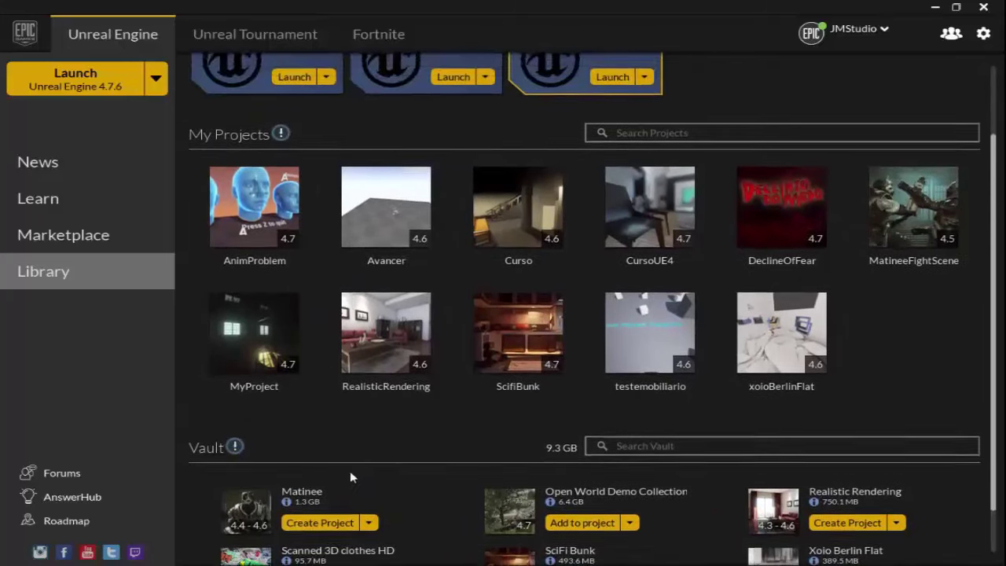
pyautogui.scroll(2, 354, 471)
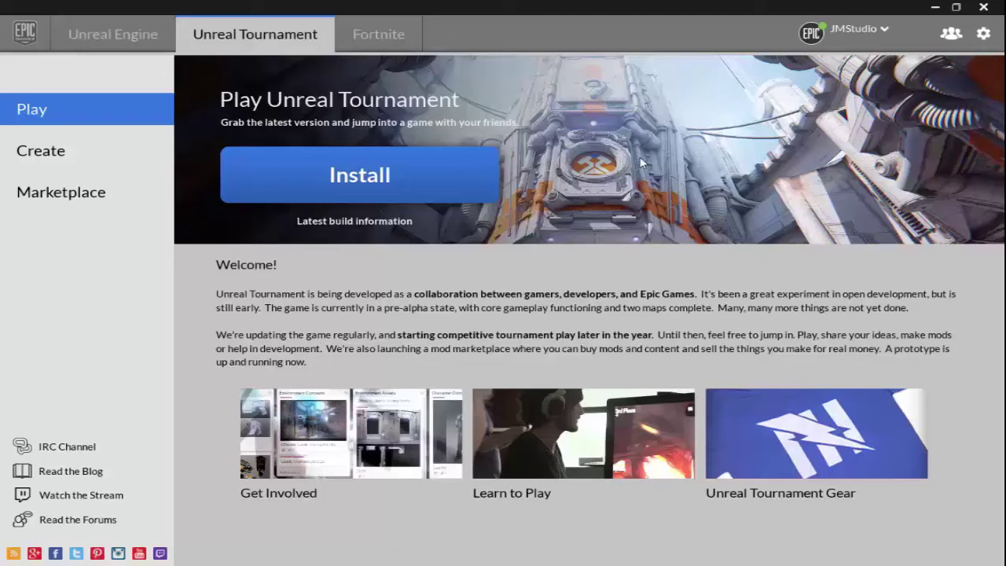
# - Switch back to the Unreal Engine Library showing engine versions 4.5.1, 4.6.1 and 4.7.6
pyautogui.click(150, 40)
pyautogui.scroll(-1, 750, 175)
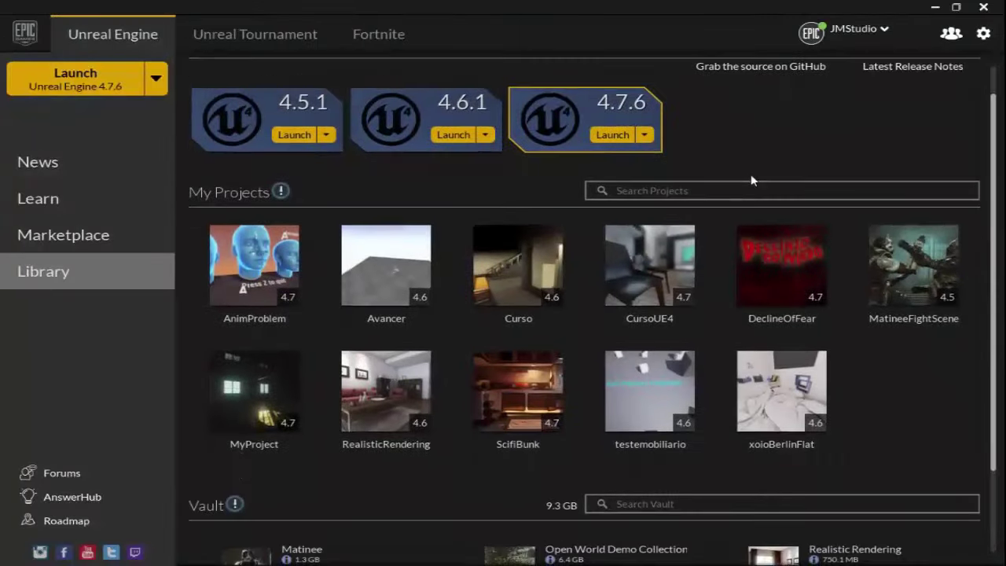
pyautogui.scroll(1, 750, 176)
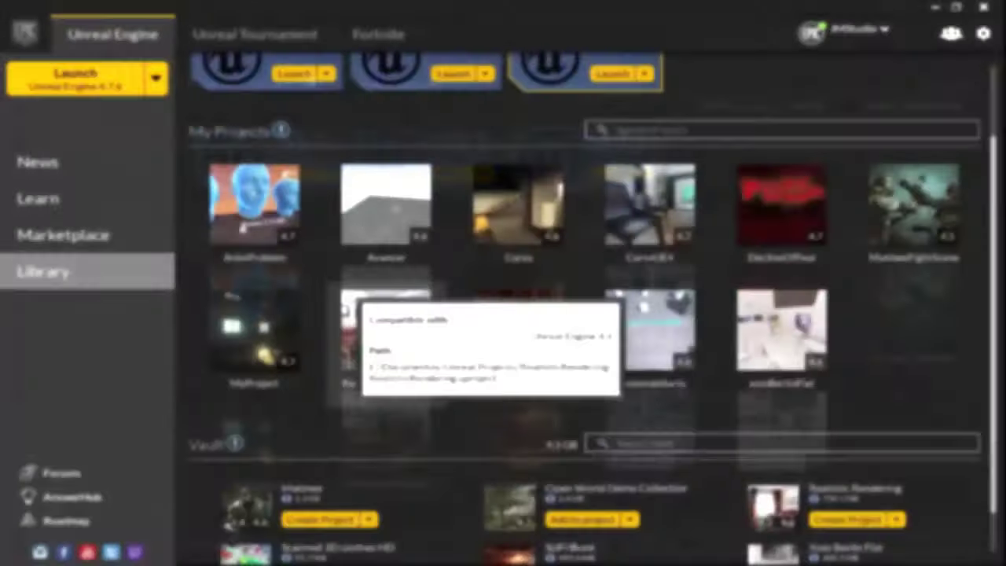